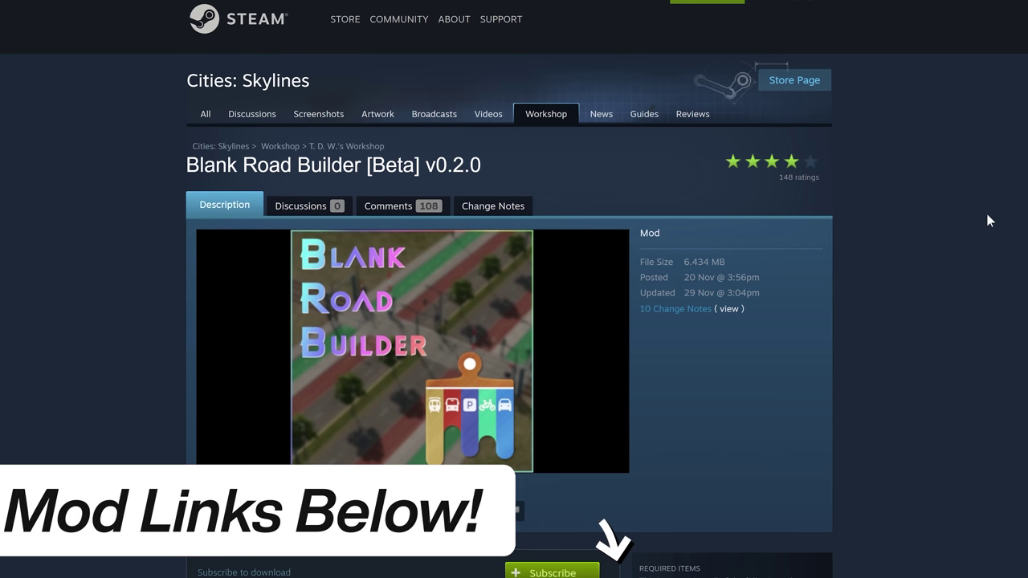
{"action": "scroll", "coordinate": [998, 189], "scroll_direction": "down", "scroll_amount": 1}
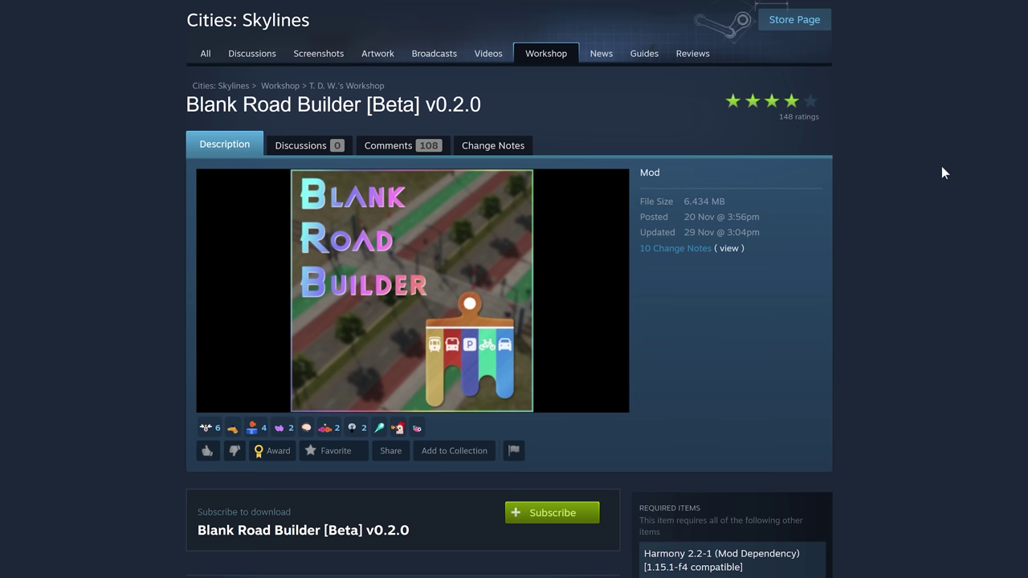
{"action": "scroll", "coordinate": [945, 165], "scroll_direction": "down", "scroll_amount": 1}
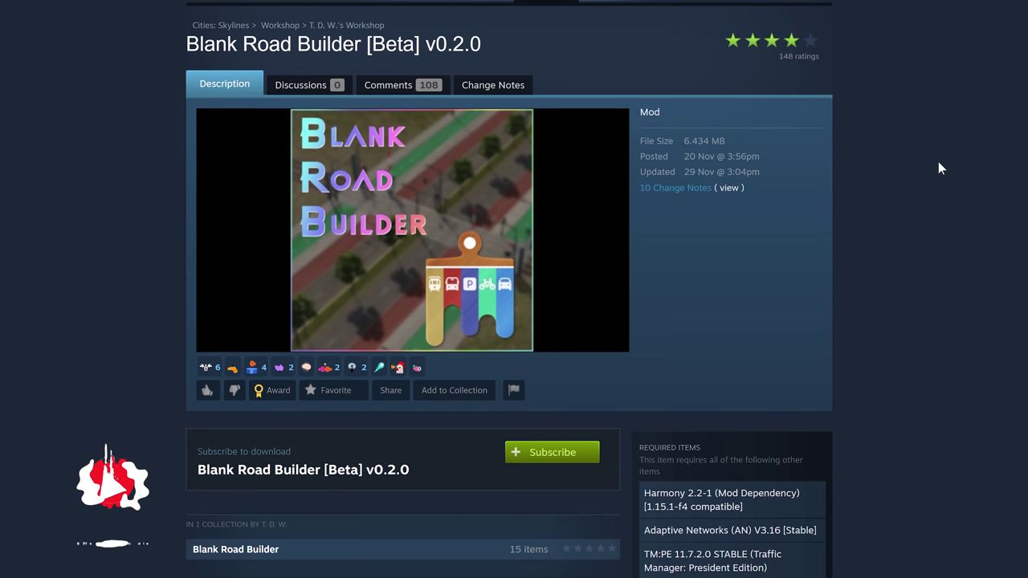
{"action": "scroll", "coordinate": [938, 165], "scroll_direction": "down", "scroll_amount": 1}
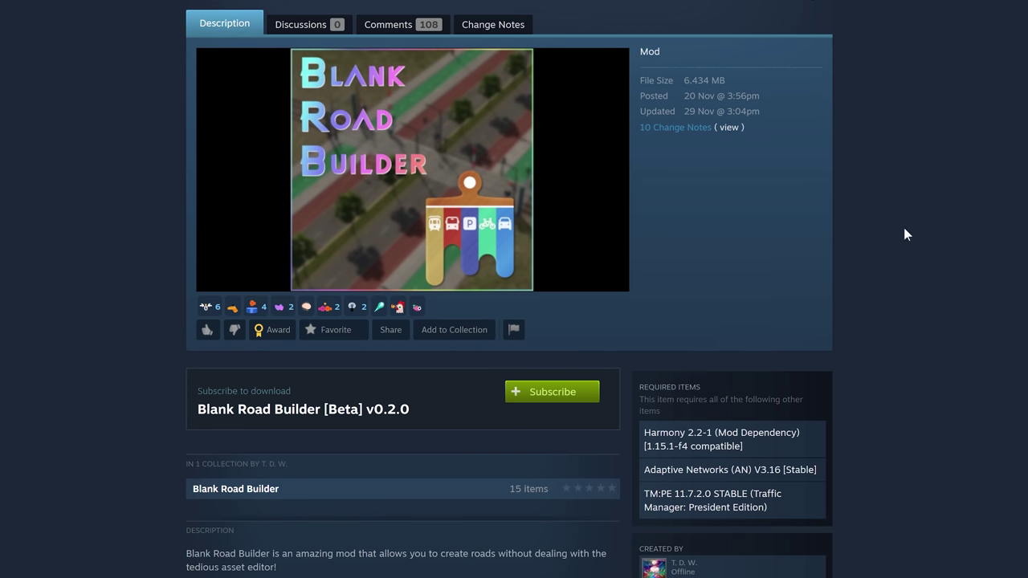
{"action": "scroll", "coordinate": [904, 235], "scroll_direction": "down", "scroll_amount": 2}
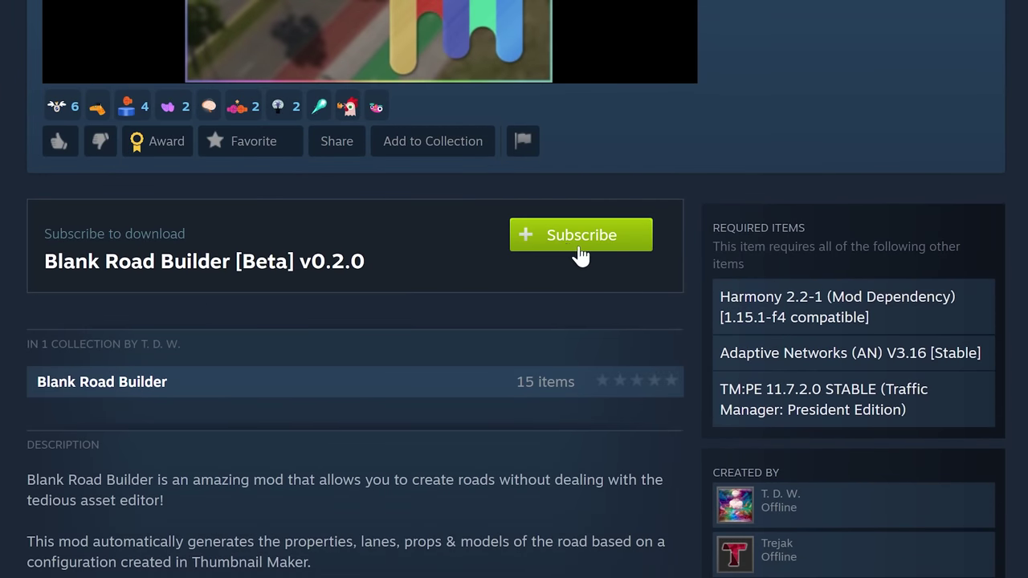
{"action": "scroll", "coordinate": [989, 168], "scroll_direction": "down", "scroll_amount": 3}
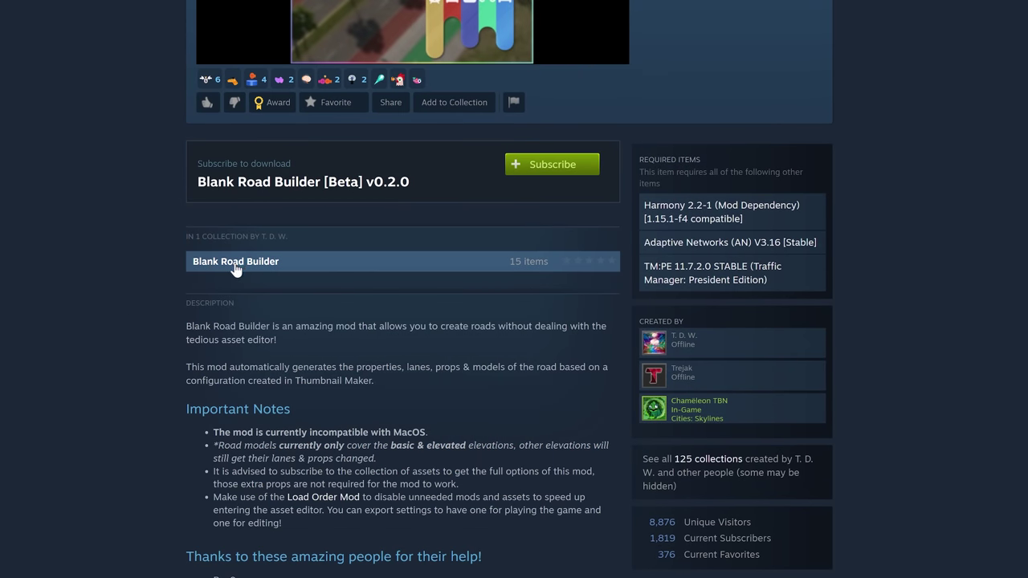
Step: Open the Blank Road Builder collection and browse through its 15 items
{"action": "left_click", "coordinate": [238, 265]}
{"action": "scroll", "coordinate": [482, 402], "scroll_direction": "down", "scroll_amount": 2}
{"action": "scroll", "coordinate": [457, 362], "scroll_direction": "down", "scroll_amount": 1}
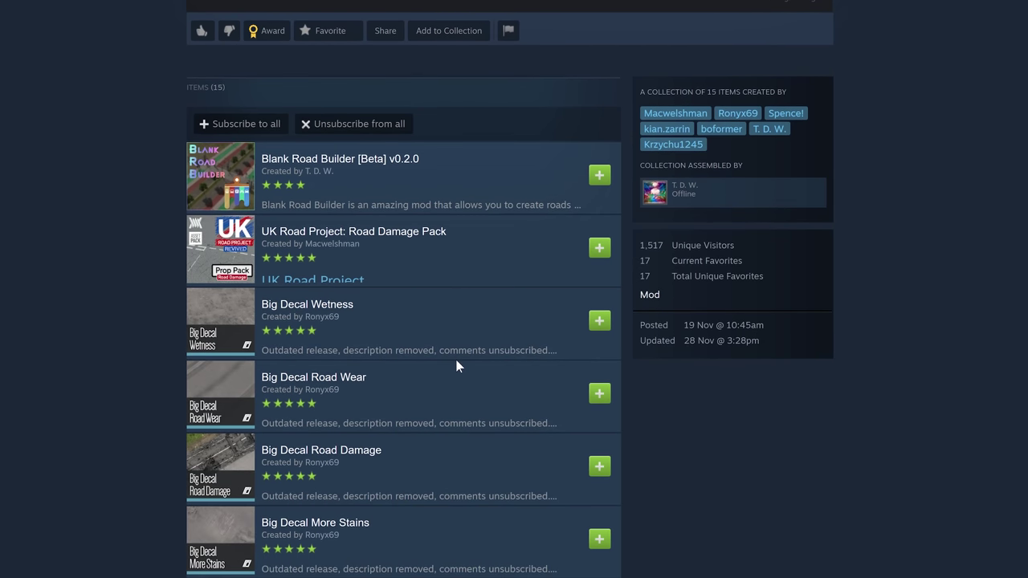
{"action": "scroll", "coordinate": [462, 257], "scroll_direction": "down", "scroll_amount": 2}
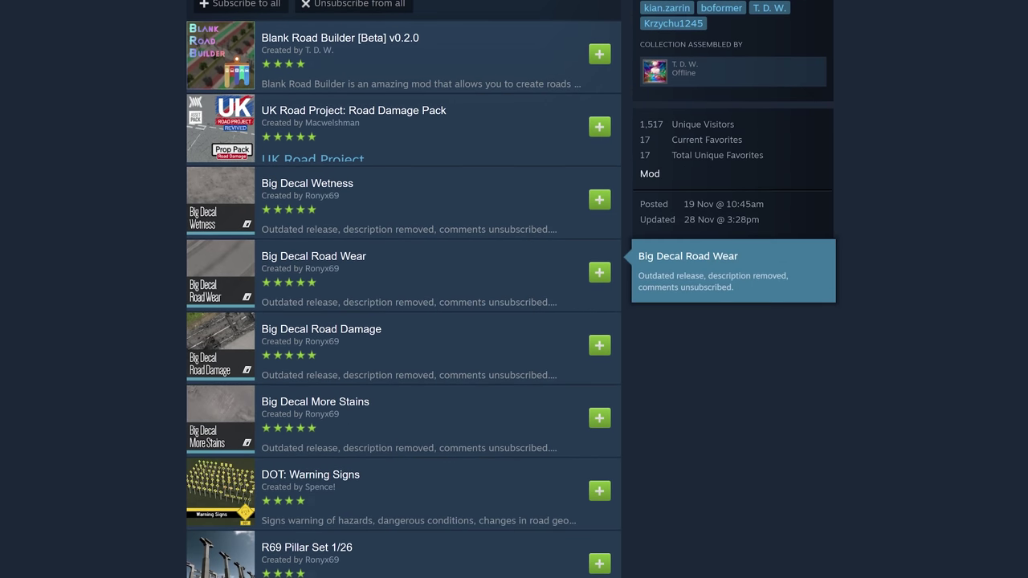
{"action": "scroll", "coordinate": [411, 302], "scroll_direction": "down", "scroll_amount": 2}
{"action": "scroll", "coordinate": [407, 273], "scroll_direction": "down", "scroll_amount": 1}
{"action": "scroll", "coordinate": [409, 271], "scroll_direction": "down", "scroll_amount": 2}
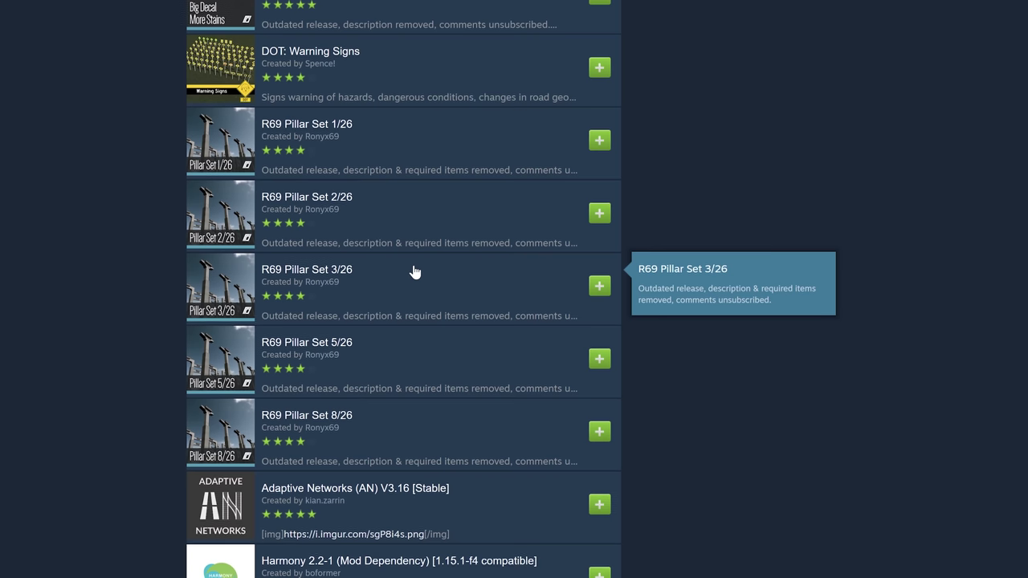
{"action": "scroll", "coordinate": [414, 271], "scroll_direction": "down", "scroll_amount": 2}
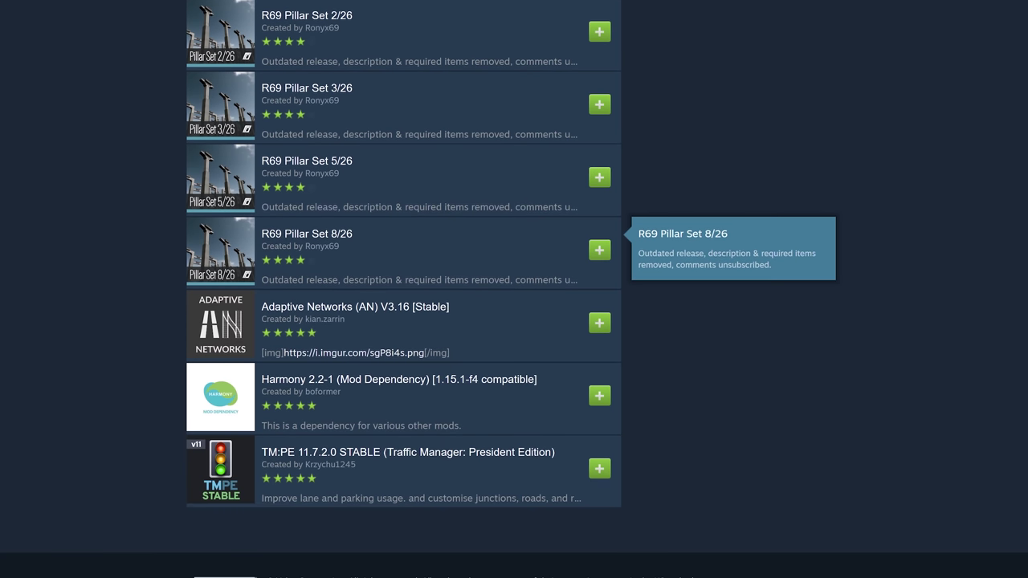
{"action": "scroll", "coordinate": [409, 303], "scroll_direction": "up", "scroll_amount": 5}
{"action": "scroll", "coordinate": [406, 313], "scroll_direction": "up", "scroll_amount": 3}
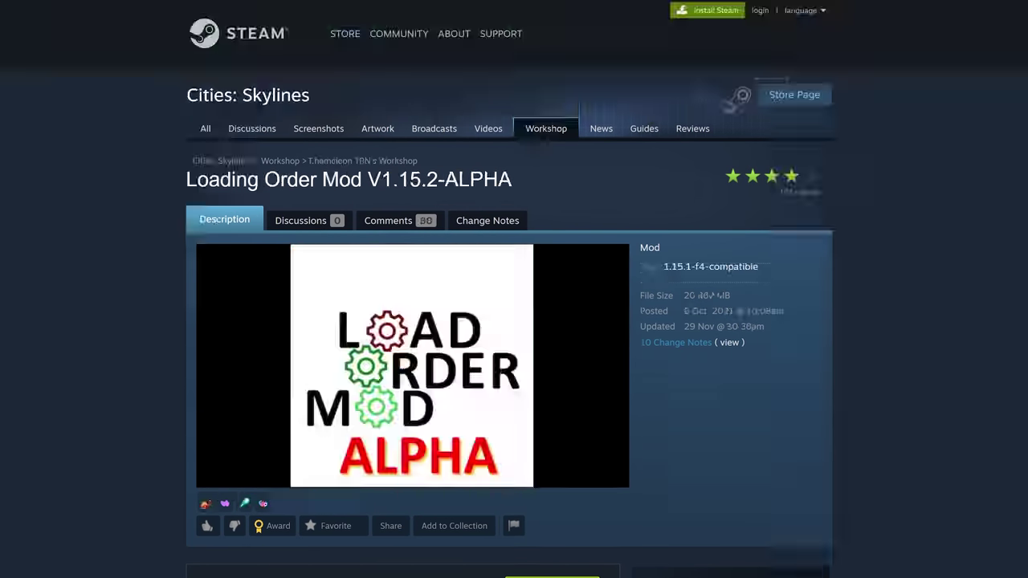
Step: Scroll the Loading Order Mod description and select the Tool folder path in its notes
{"action": "scroll", "coordinate": [84, 179], "scroll_direction": "down", "scroll_amount": 2}
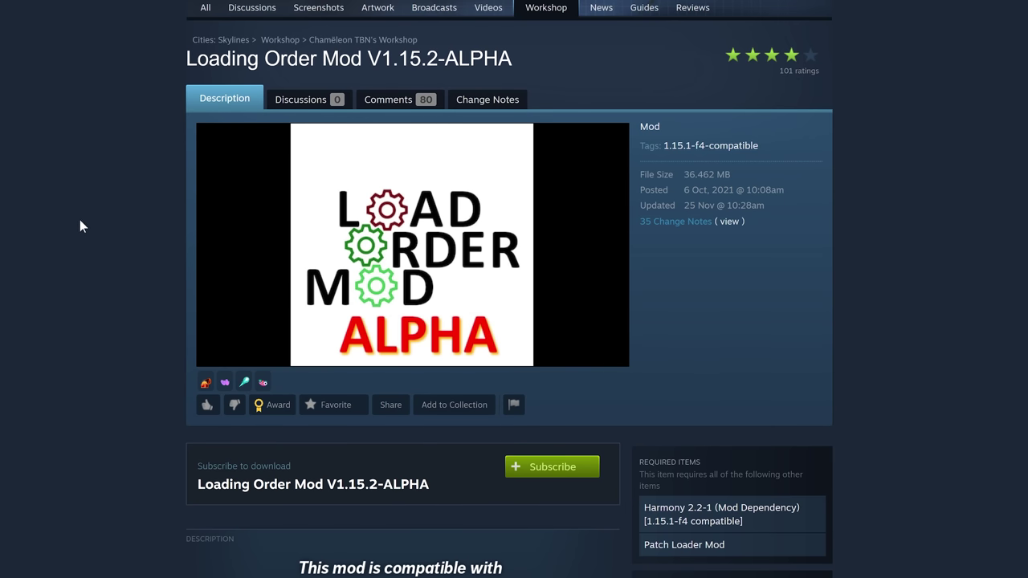
{"action": "scroll", "coordinate": [79, 225], "scroll_direction": "down", "scroll_amount": 3}
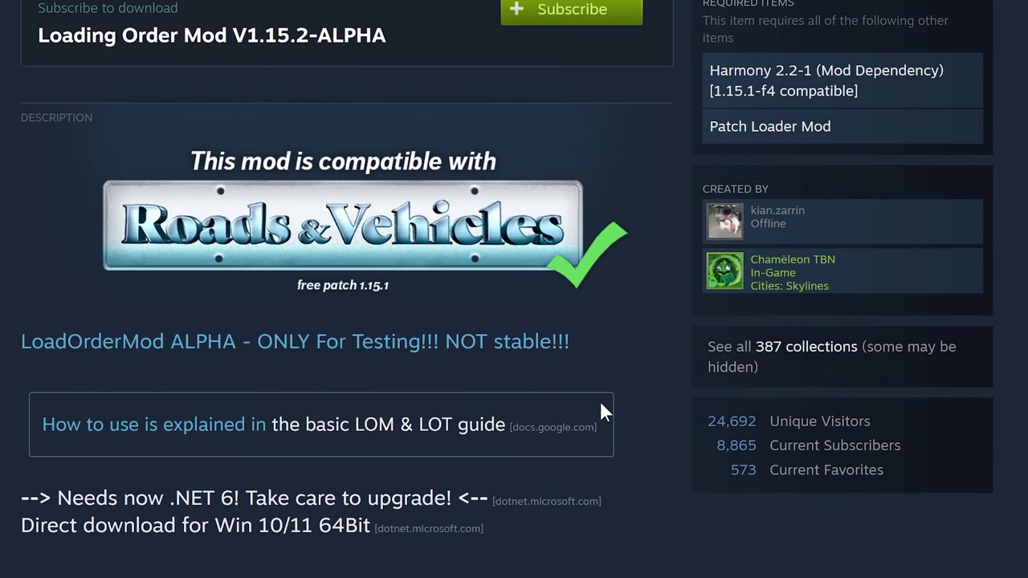
{"action": "scroll", "coordinate": [600, 404], "scroll_direction": "down", "scroll_amount": 3}
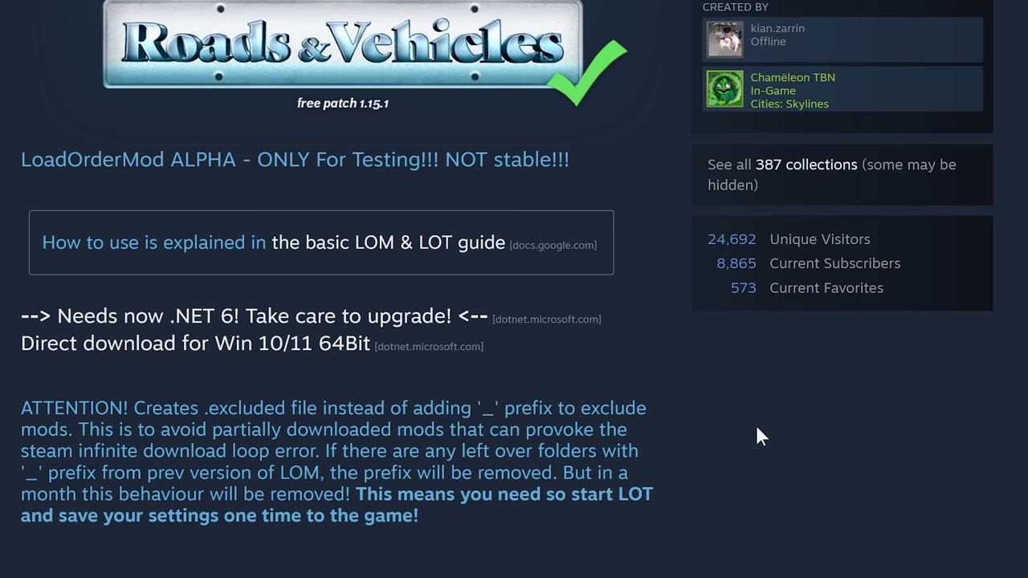
{"action": "scroll", "coordinate": [755, 423], "scroll_direction": "down", "scroll_amount": 2}
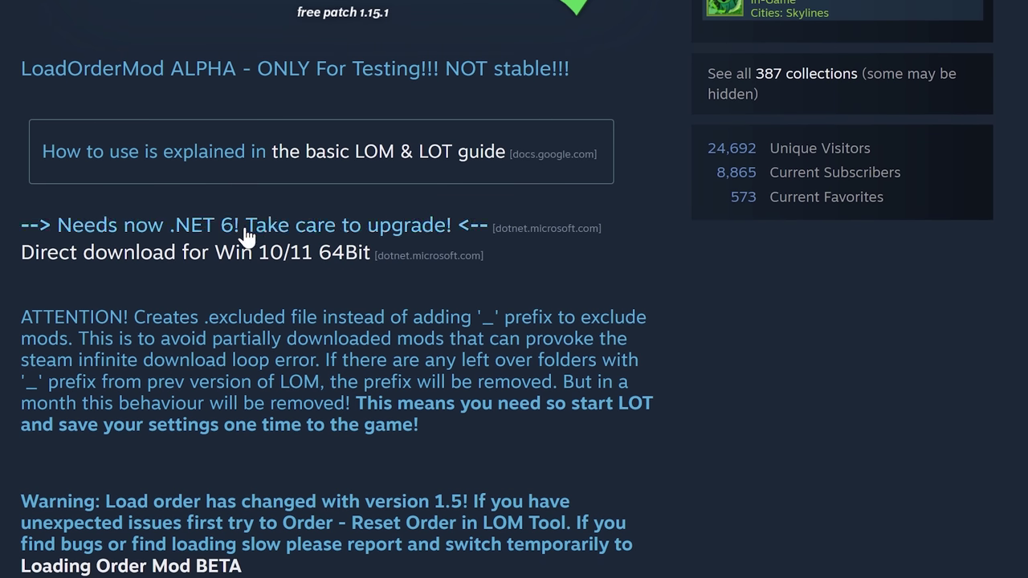
{"action": "scroll", "coordinate": [807, 353], "scroll_direction": "down", "scroll_amount": 3}
{"action": "scroll", "coordinate": [746, 265], "scroll_direction": "down", "scroll_amount": 3}
{"action": "left_click_drag", "start_coordinate": [514, 271], "coordinate": [10, 267]}
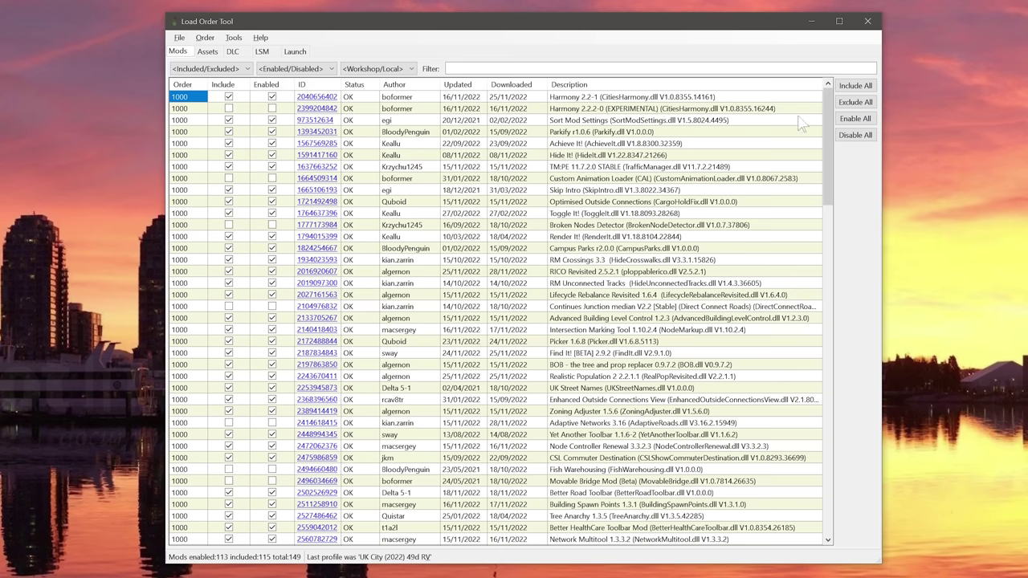
{"action": "scroll", "coordinate": [828, 101], "scroll_direction": "down", "scroll_amount": 2}
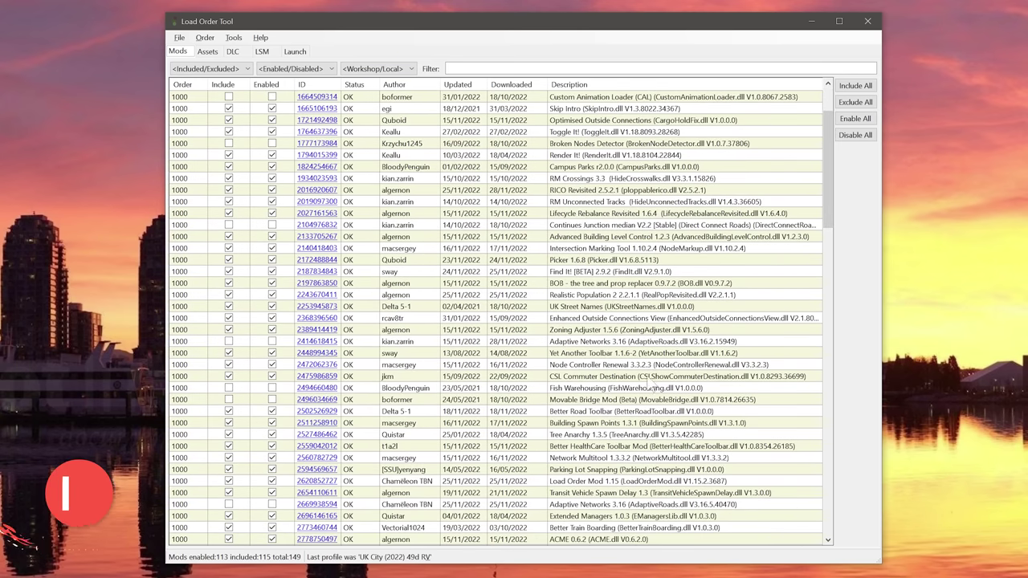
{"action": "left_click", "coordinate": [209, 53]}
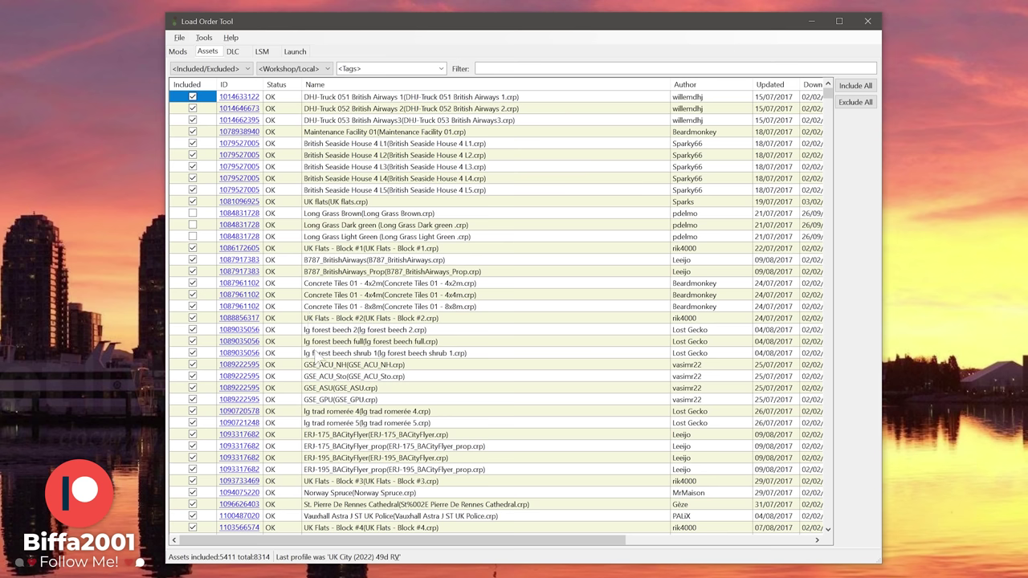
{"action": "mouse_move", "coordinate": [516, 356]}
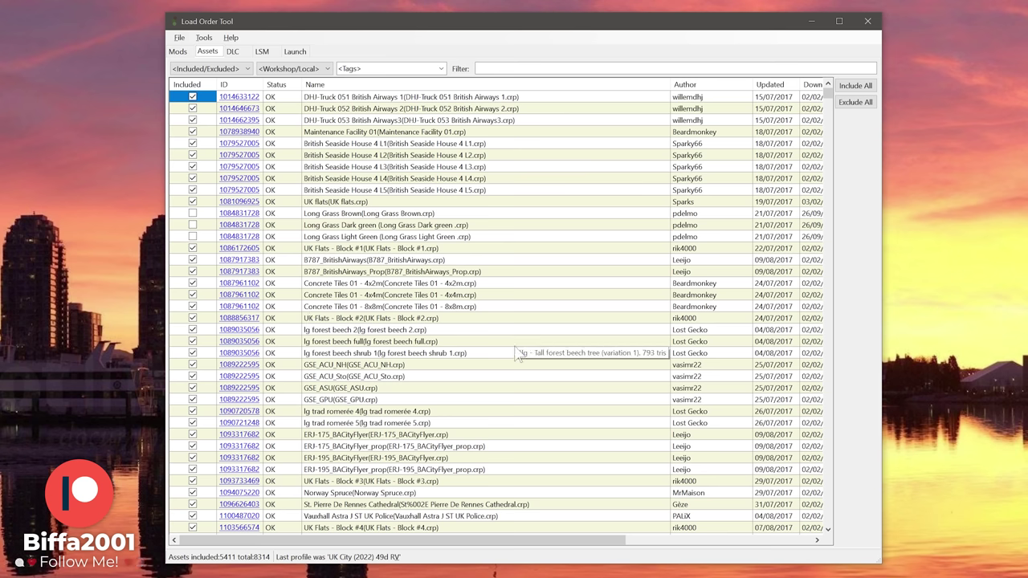
{"action": "left_click", "coordinate": [178, 52]}
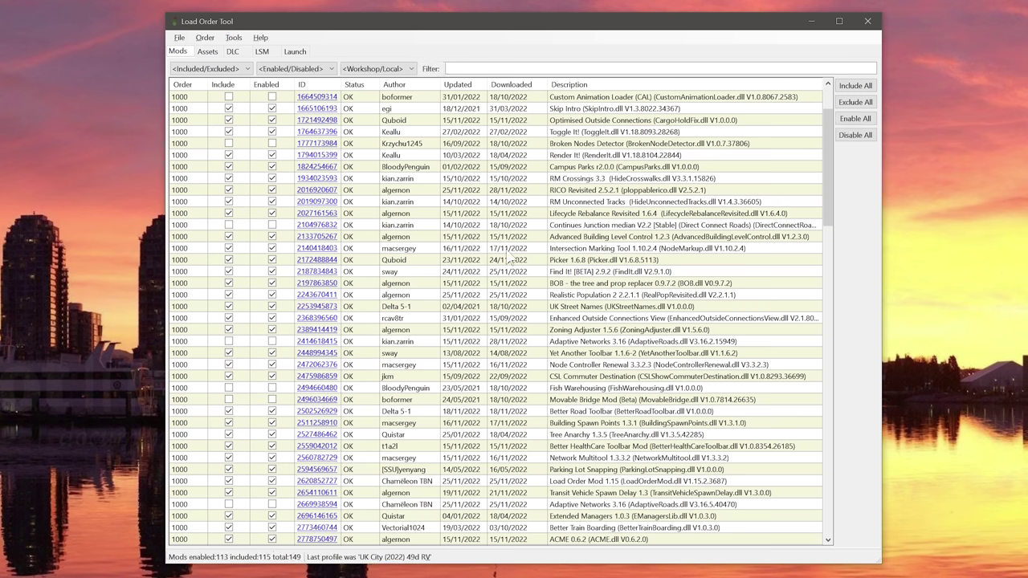
{"action": "left_click_drag", "start_coordinate": [827, 168], "coordinate": [827, 148]}
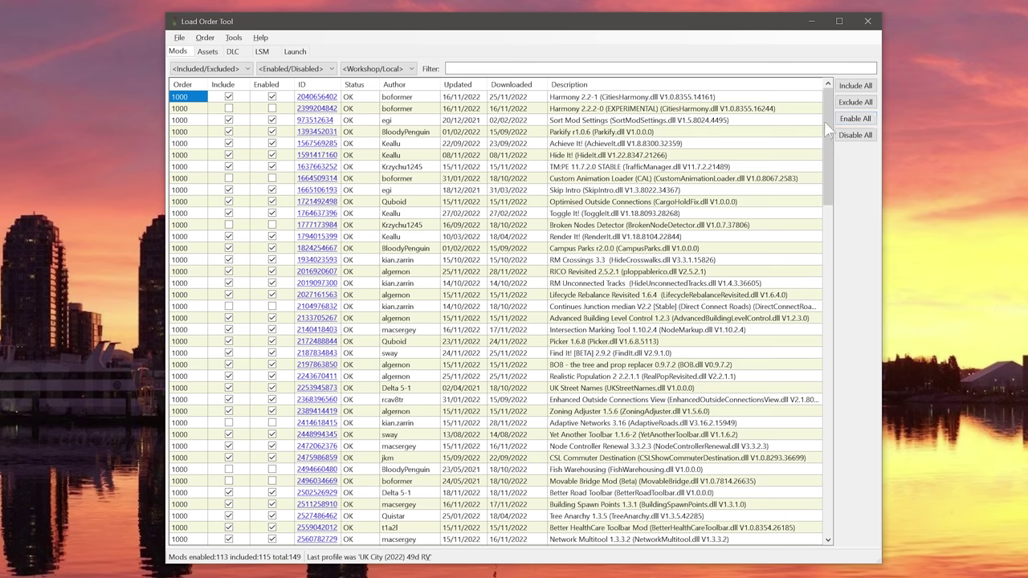
{"action": "left_click", "coordinate": [683, 68]}
{"action": "type", "text": "money"}
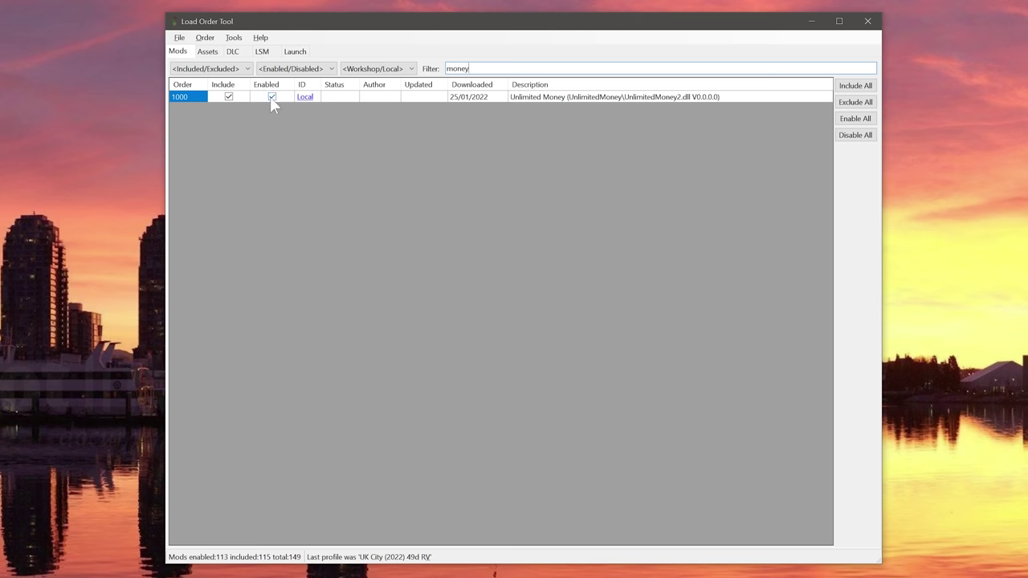
{"action": "double_click", "coordinate": [480, 69]}
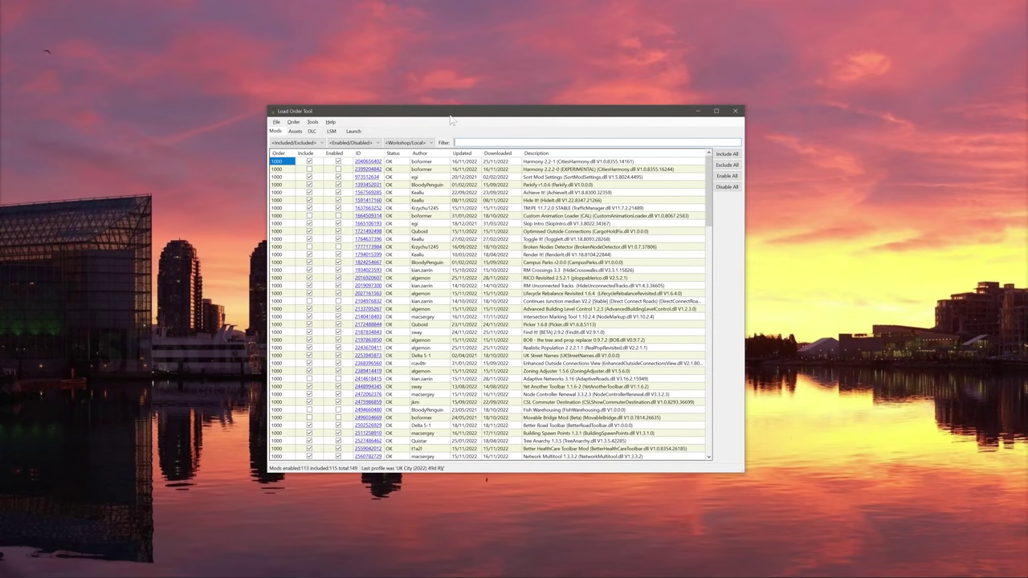
Step: Export the current mod setup to the LOMProfiles folder as 'TEST BACKUP'
{"action": "left_click", "coordinate": [276, 123]}
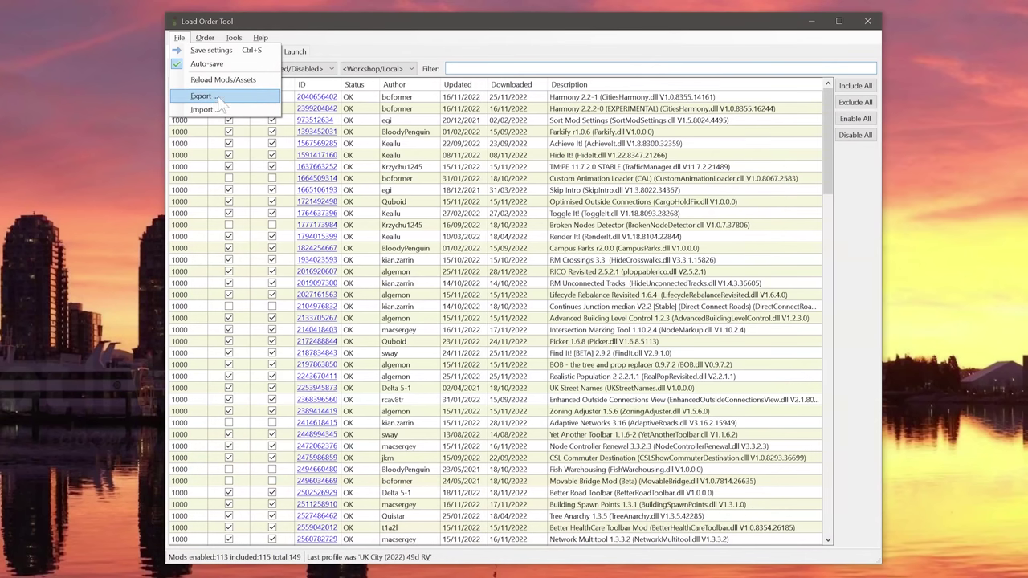
{"action": "left_click", "coordinate": [217, 97]}
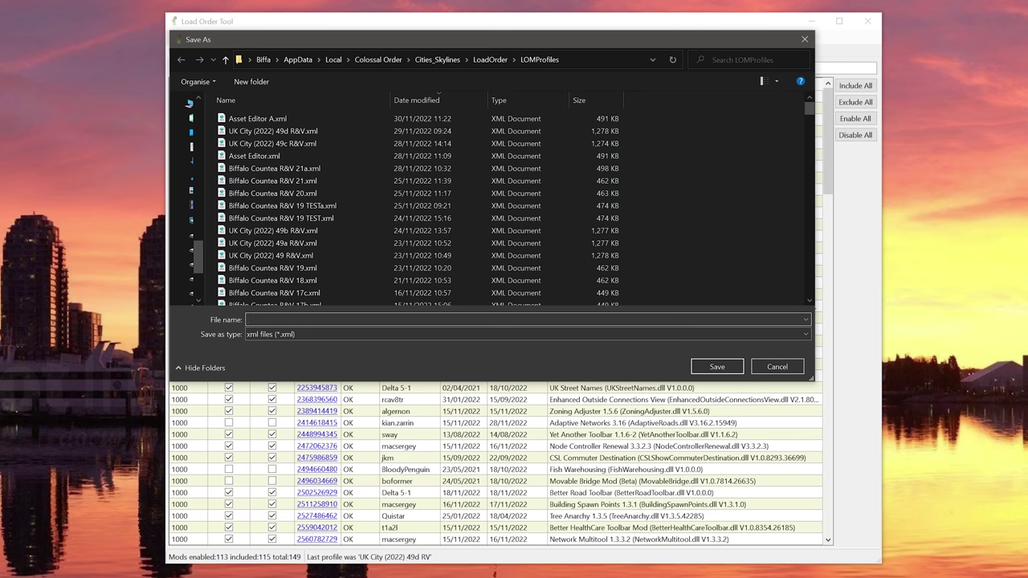
{"action": "type", "text": "TEST BACKUP"}
{"action": "left_click", "coordinate": [714, 363]}
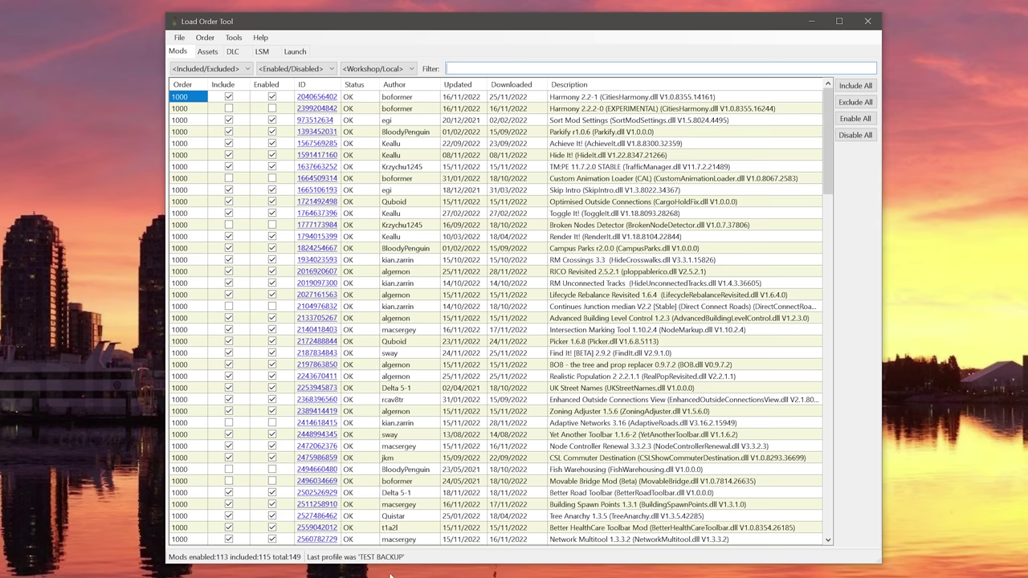
Step: Export the current setup as a new profile file named 'ROAD MAKER'
{"action": "left_click", "coordinate": [180, 38]}
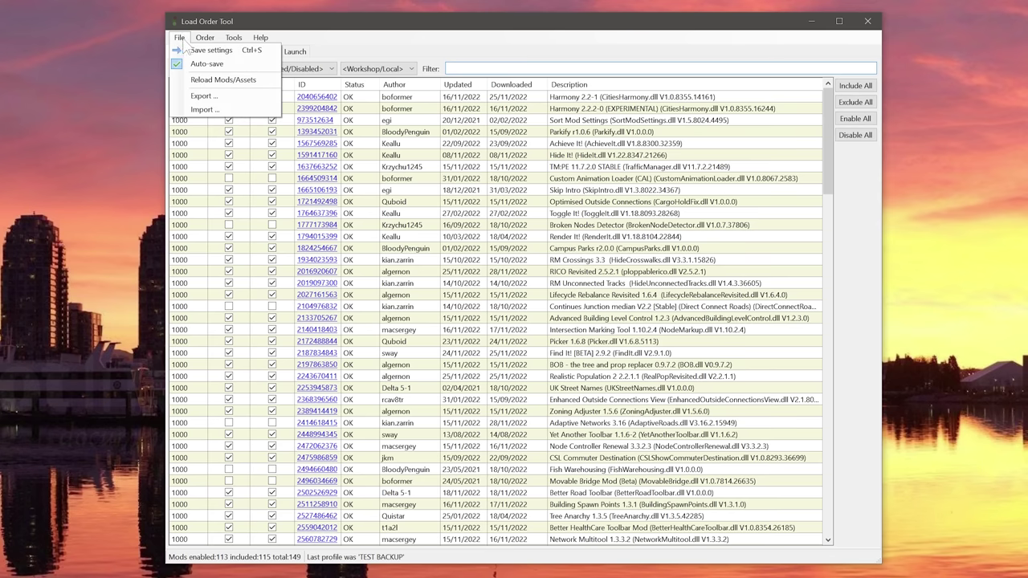
{"action": "left_click", "coordinate": [222, 100]}
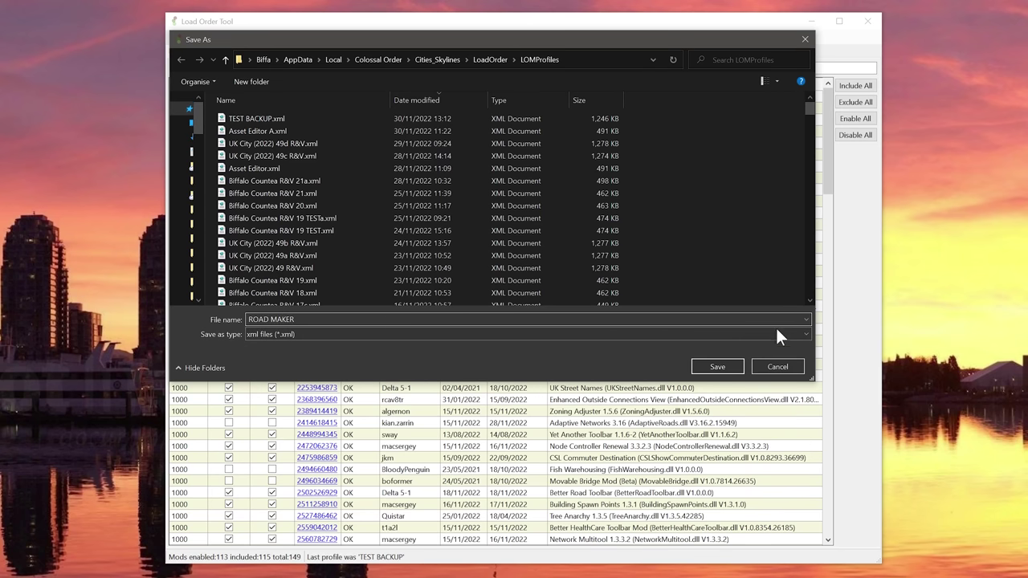
{"action": "left_click", "coordinate": [701, 365]}
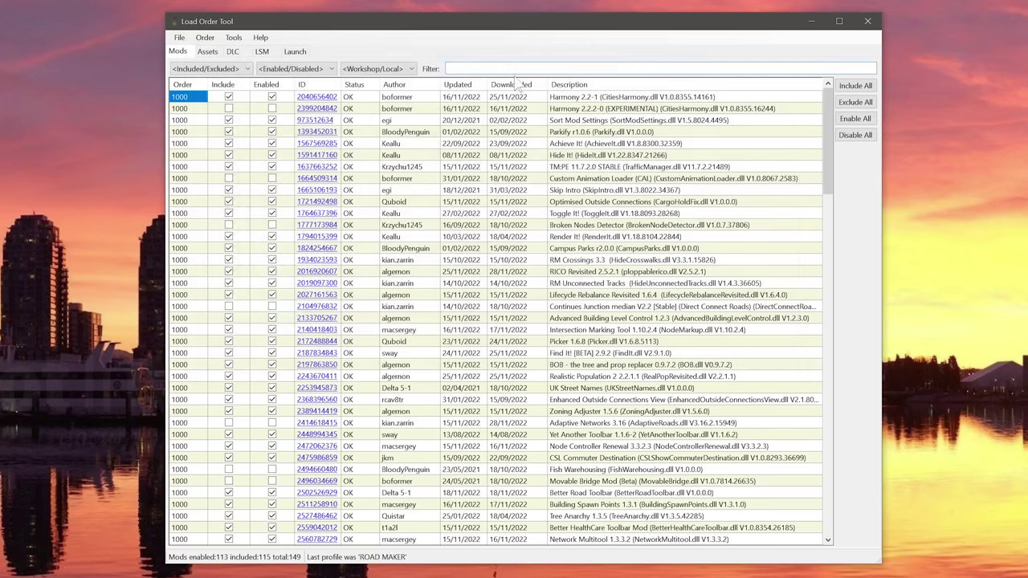
Step: Disable and exclude all mods, then enable Blank Road Builder and Harmony 2.2.2-0
{"action": "left_click", "coordinate": [856, 134]}
{"action": "left_click", "coordinate": [855, 103]}
{"action": "type", "text": "blank"}
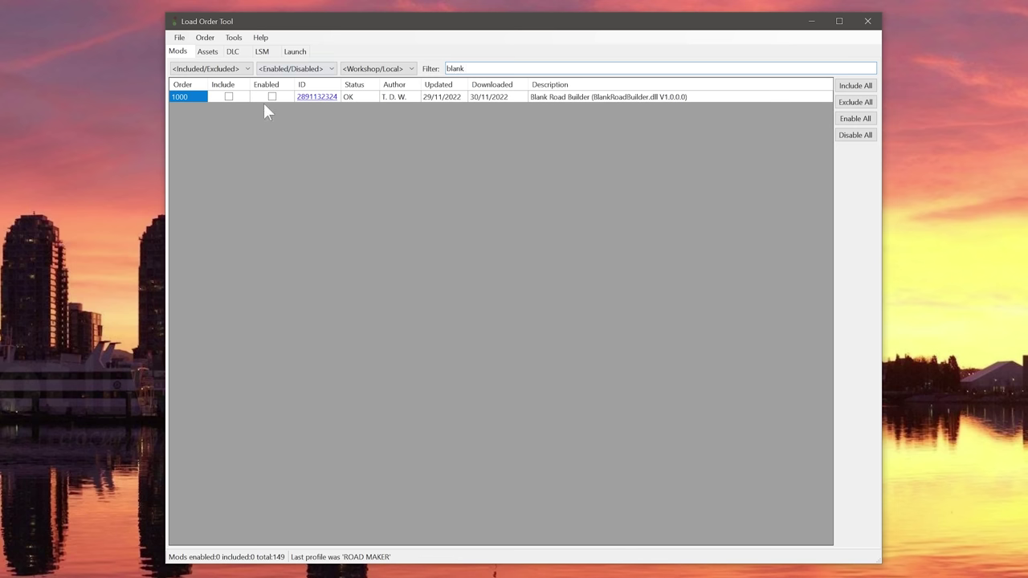
{"action": "left_click", "coordinate": [228, 96]}
{"action": "type", "text": "harmony"}
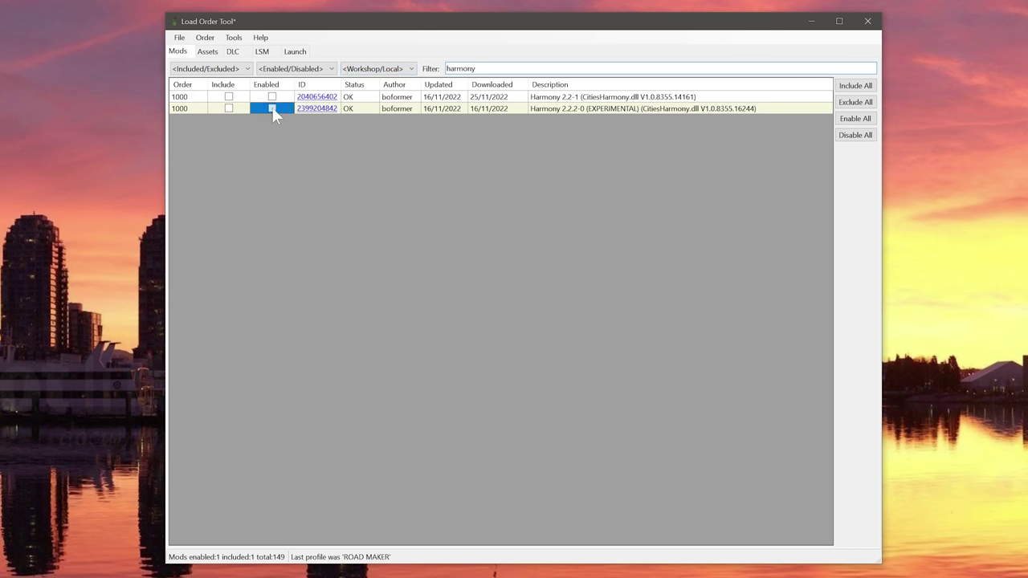
{"action": "left_click", "coordinate": [229, 107]}
Step: Enable Intersection Marking Tool, and enable and include TM:PE
{"action": "double_click", "coordinate": [461, 69]}
{"action": "type", "text": "intersect"}
{"action": "left_click", "coordinate": [272, 97]}
{"action": "left_click", "coordinate": [228, 97]}
{"action": "double_click", "coordinate": [462, 68]}
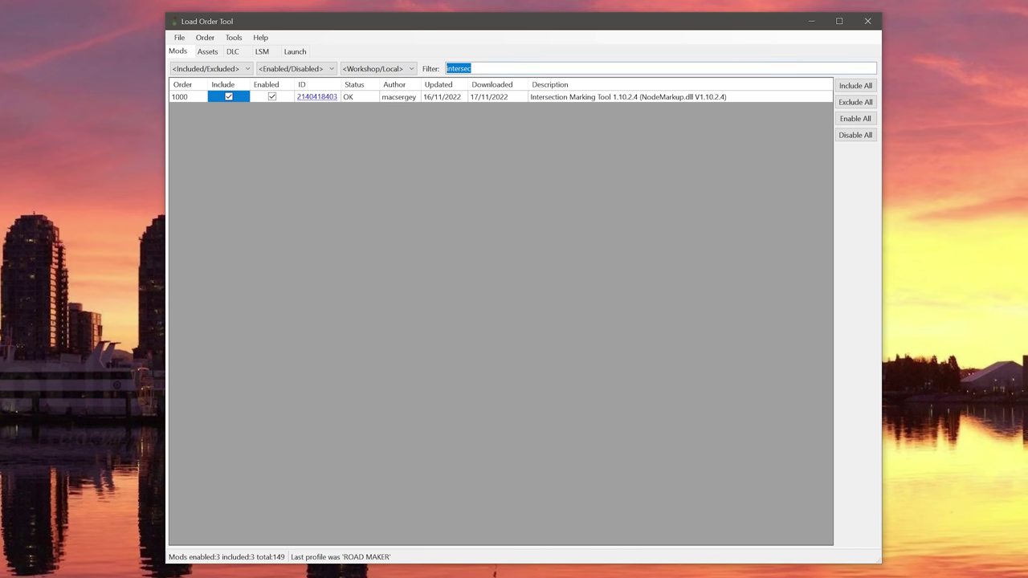
{"action": "type", "text": "traffic"}
{"action": "left_click", "coordinate": [272, 96]}
{"action": "left_click", "coordinate": [228, 96]}
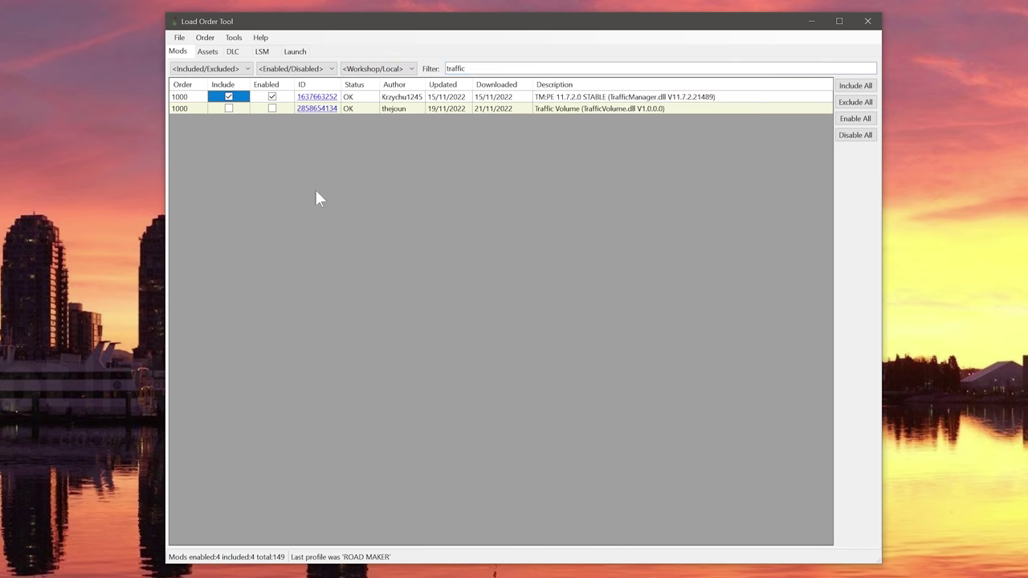
Step: Enable and include Adaptive Networks 3.16, then clear the mod filter
{"action": "double_click", "coordinate": [474, 69]}
{"action": "type", "text": "adaptiv"}
{"action": "left_click", "coordinate": [272, 108]}
{"action": "left_click", "coordinate": [228, 108]}
{"action": "double_click", "coordinate": [462, 68]}
{"action": "key", "text": "BackSpace"}
Step: Show only Included mods, check the Assets list, and return to the Mods list
{"action": "left_click", "coordinate": [241, 69]}
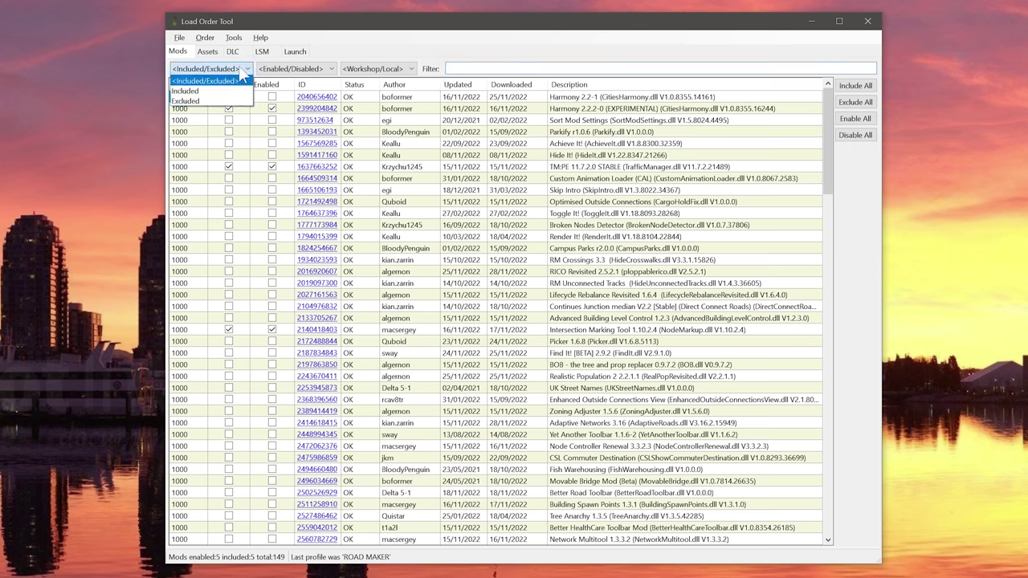
{"action": "left_click", "coordinate": [206, 96]}
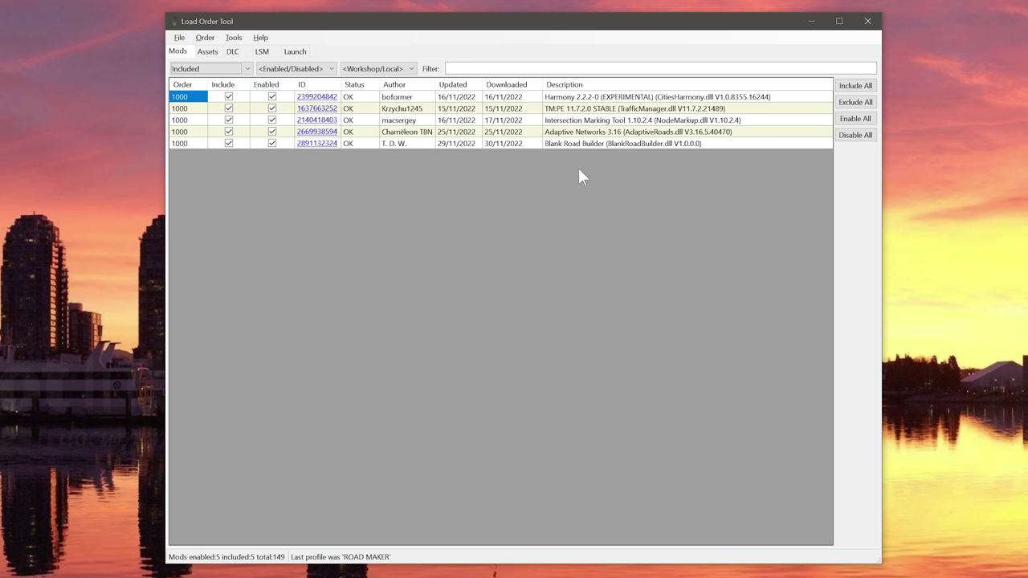
{"action": "left_click", "coordinate": [449, 67]}
{"action": "left_click", "coordinate": [207, 51]}
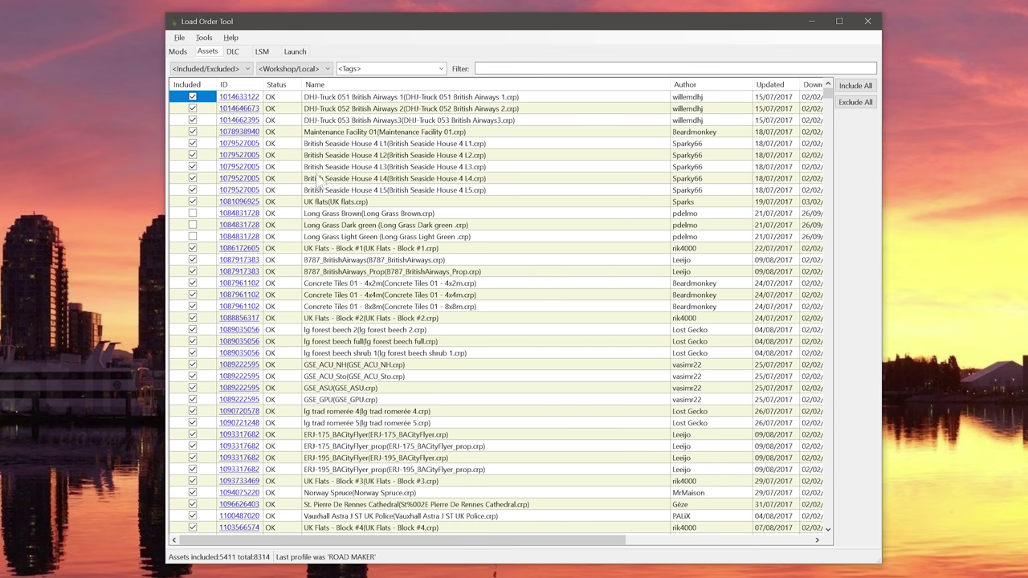
{"action": "left_click", "coordinate": [177, 51]}
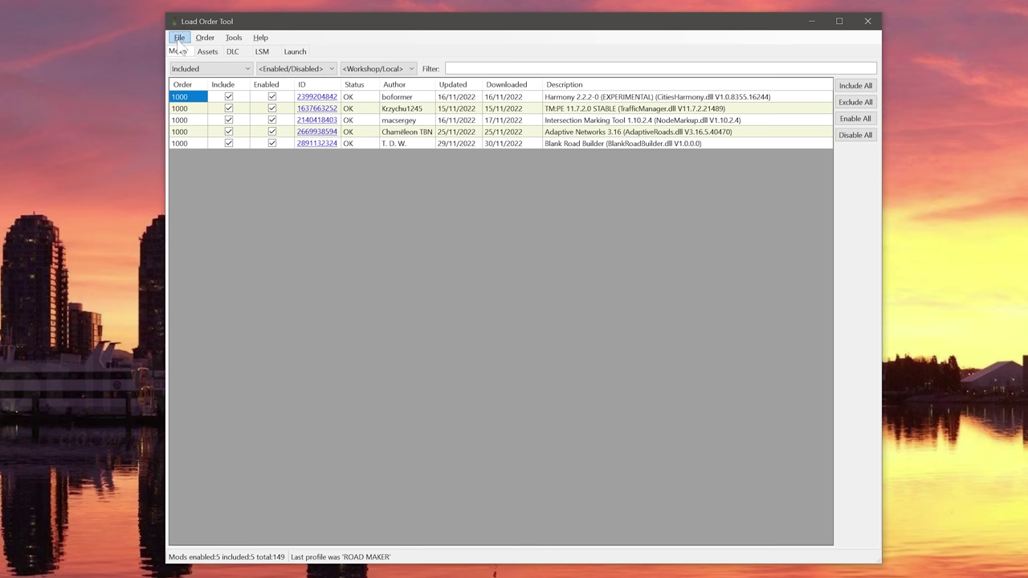
Step: Export over ROAD MAKER.xml with the five-mod setup, confirming the replacement
{"action": "left_click", "coordinate": [180, 37]}
{"action": "left_click", "coordinate": [205, 94]}
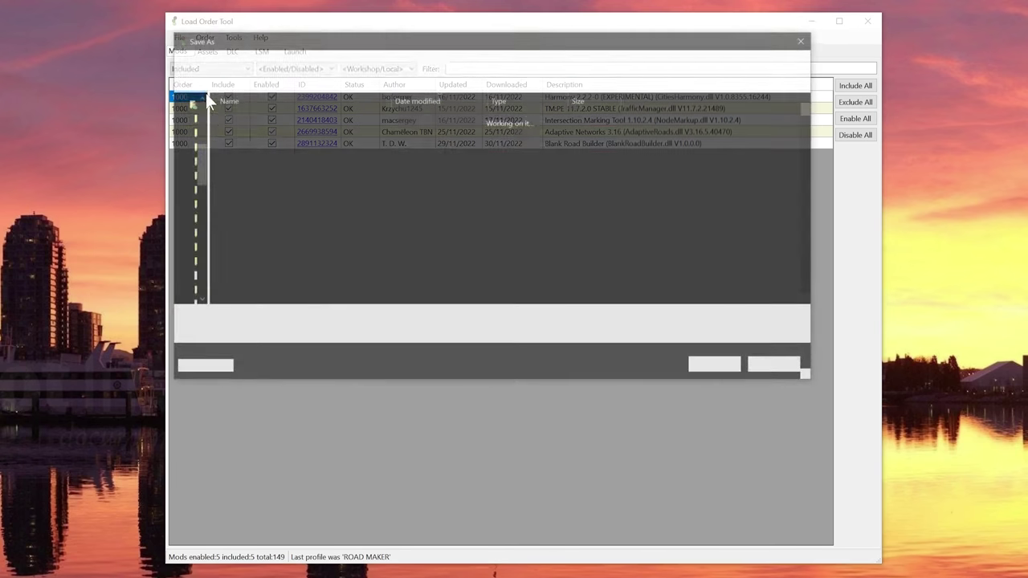
{"action": "left_click", "coordinate": [291, 118]}
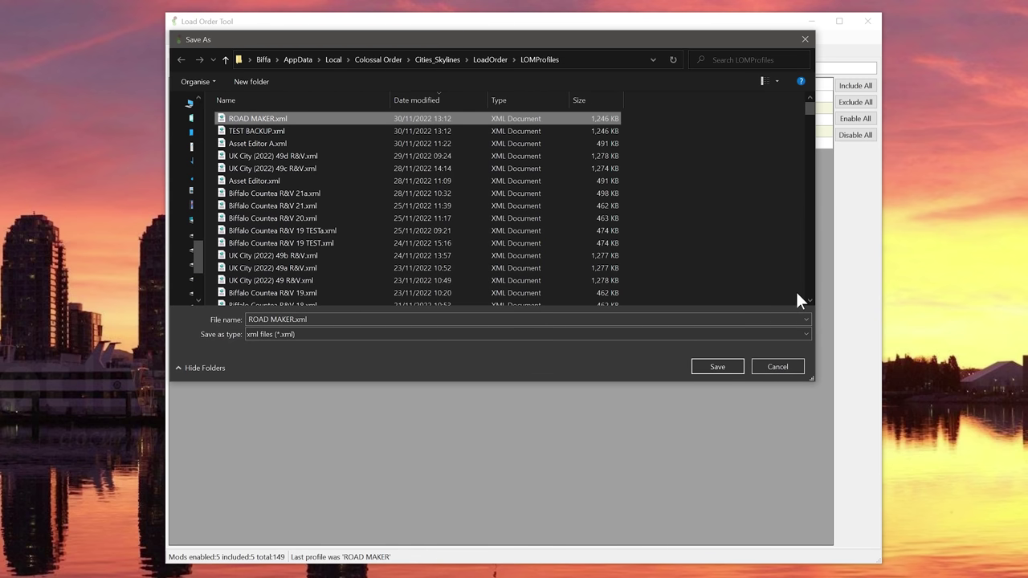
{"action": "left_click", "coordinate": [719, 367]}
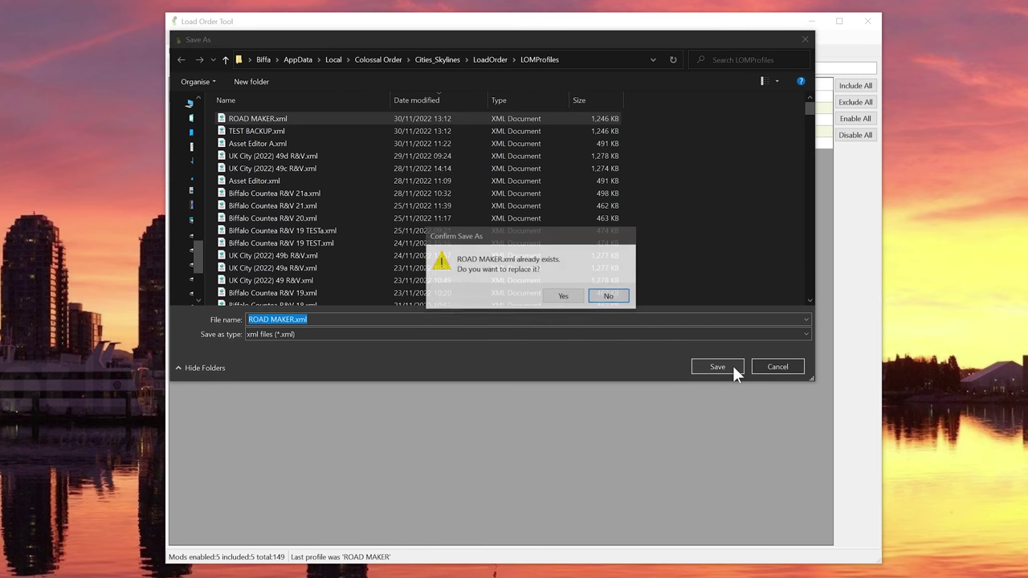
{"action": "left_click", "coordinate": [564, 297]}
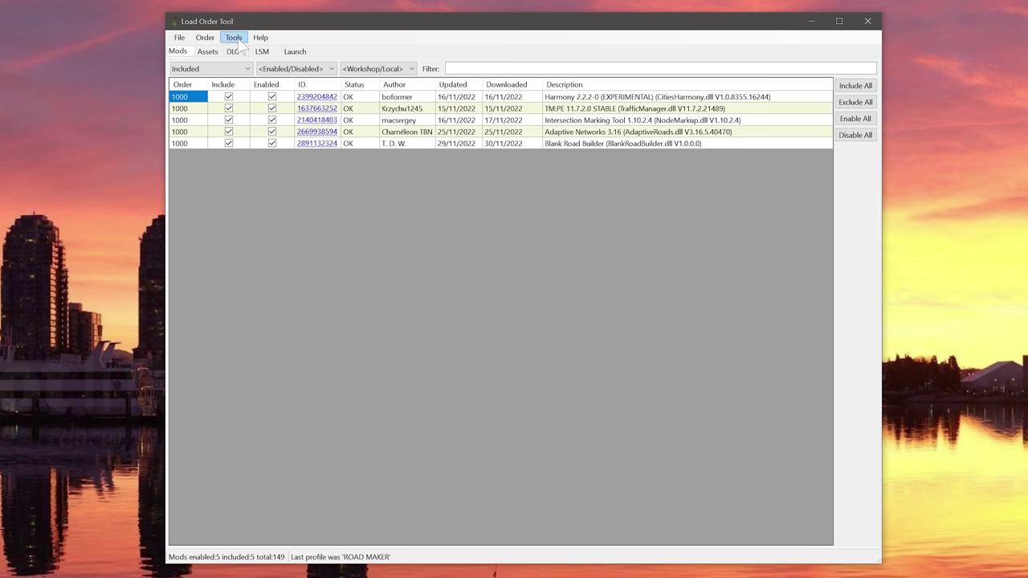
Step: Apply the load order, save the mod settings to the game, and show the Launch options
{"action": "left_click", "coordinate": [205, 37]}
{"action": "left_click", "coordinate": [214, 49]}
{"action": "left_click", "coordinate": [179, 38]}
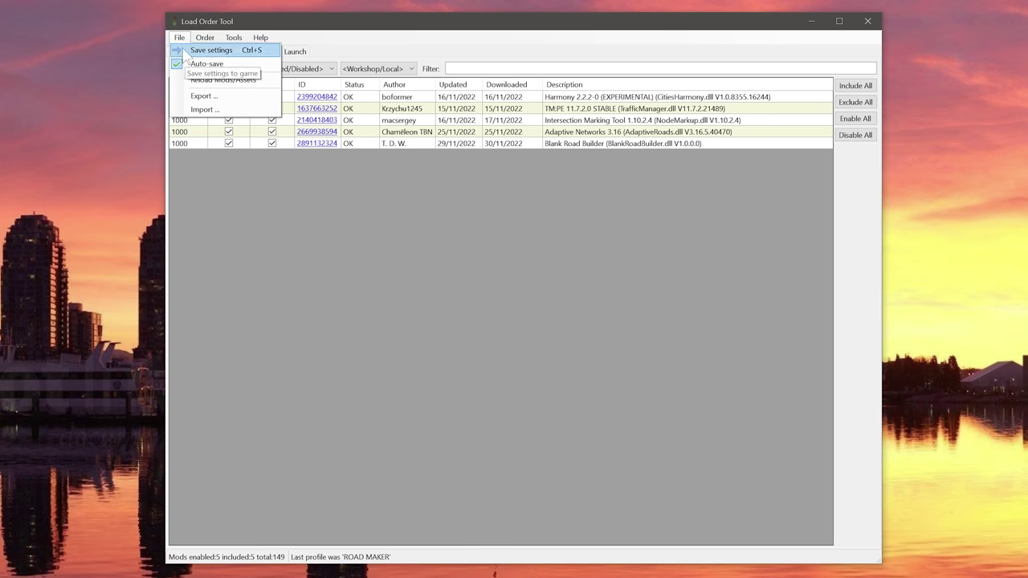
{"action": "left_click", "coordinate": [186, 53]}
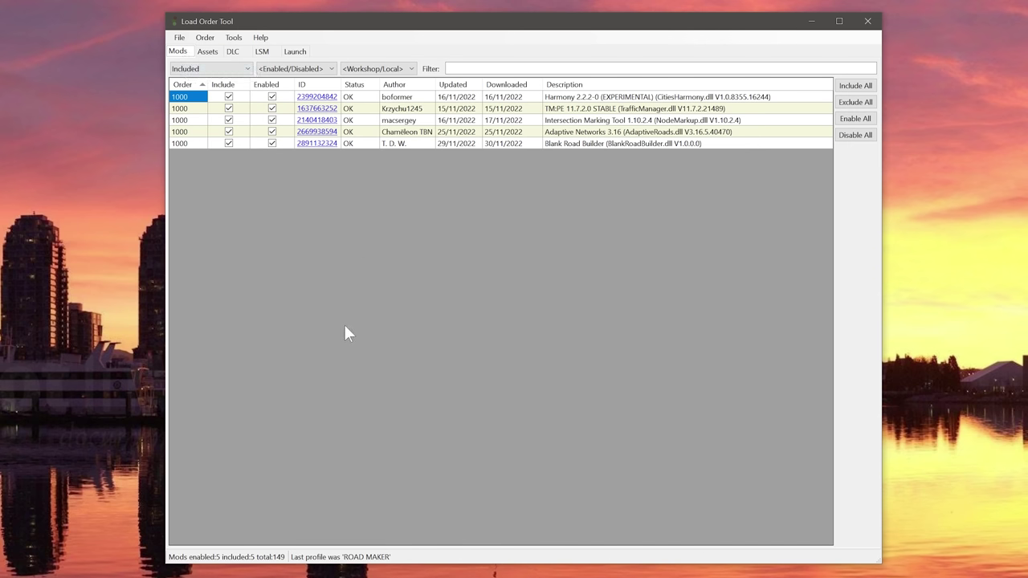
{"action": "left_click", "coordinate": [295, 51]}
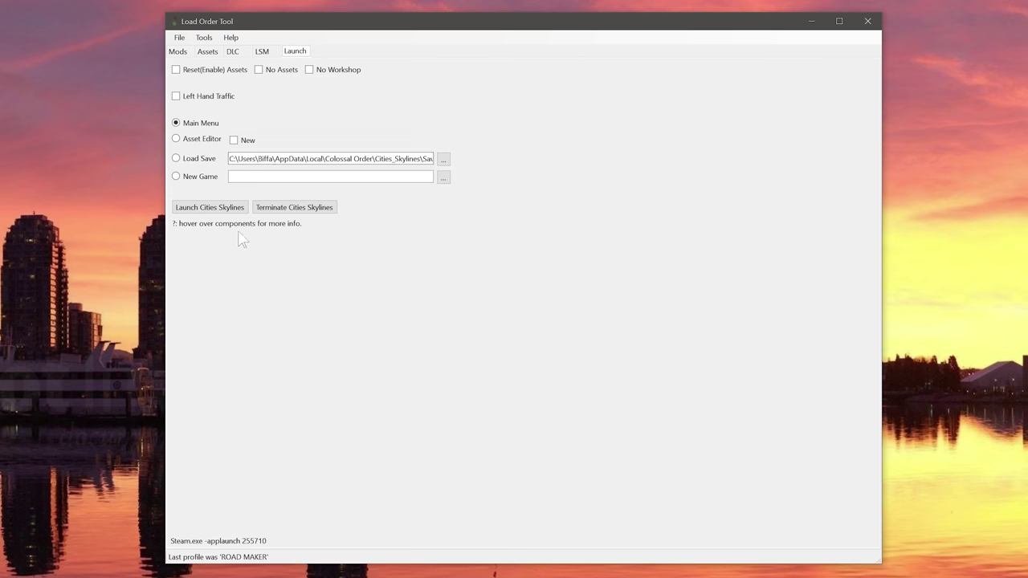
{"action": "left_click", "coordinate": [218, 210]}
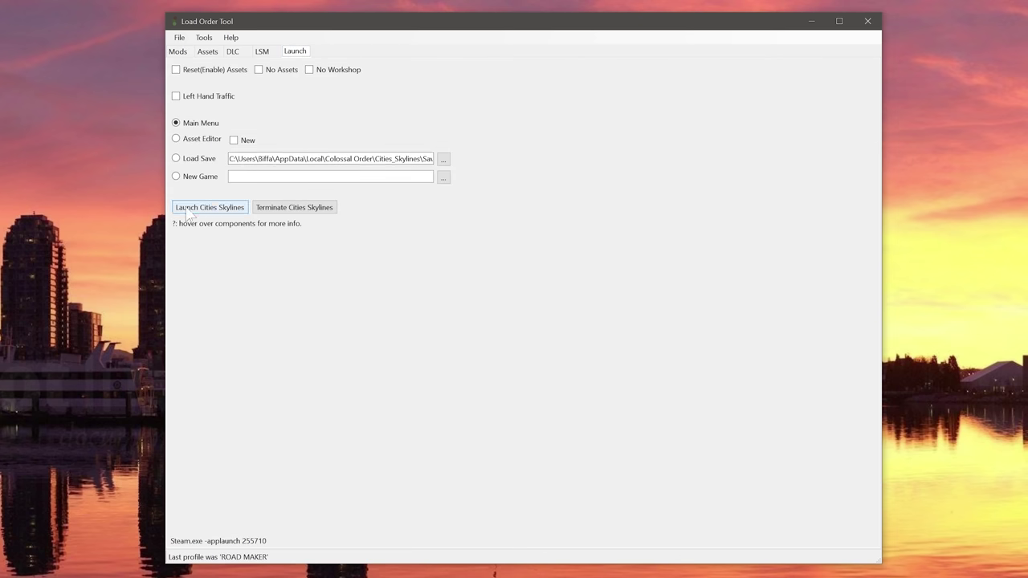